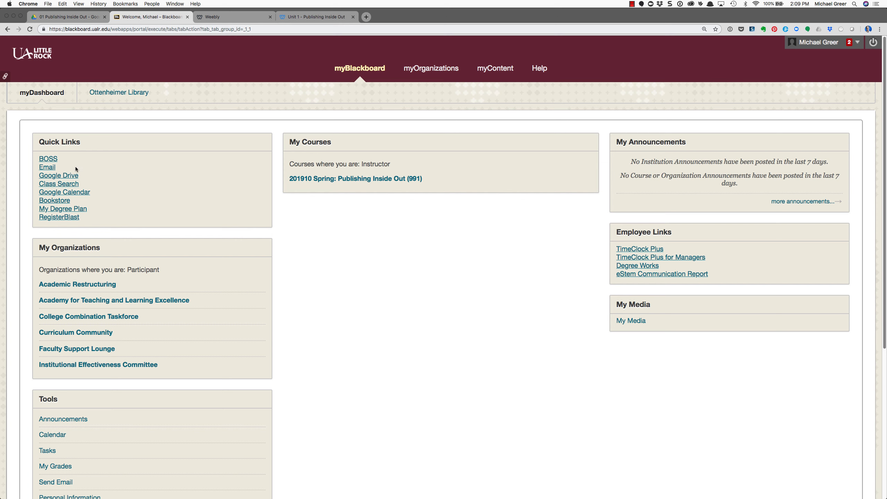
# - Open Google Drive from the Blackboard Quick Links and enlarge the page display
pyautogui.click(55, 177)
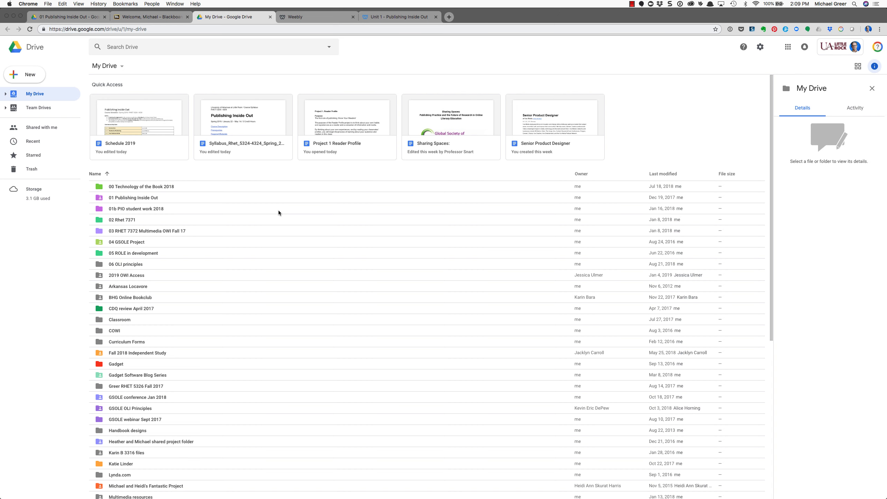
pyautogui.press('super+equal')
pyautogui.press('super+equal')
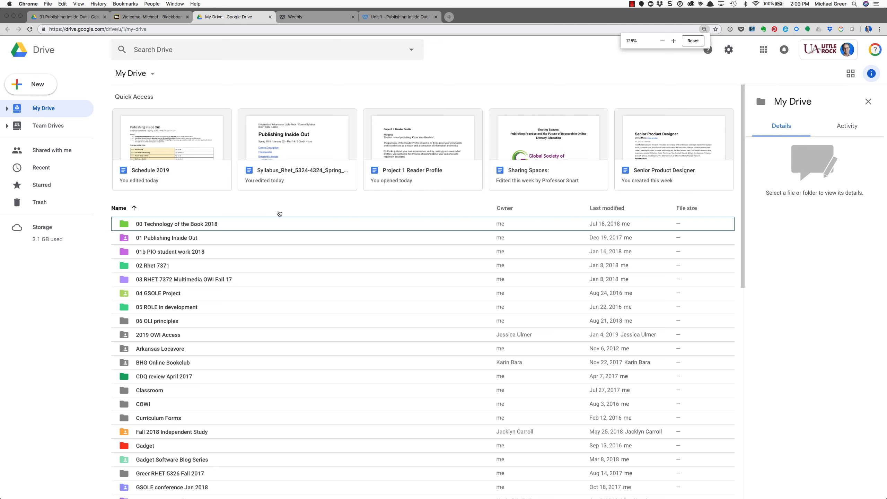
pyautogui.press('super+equal')
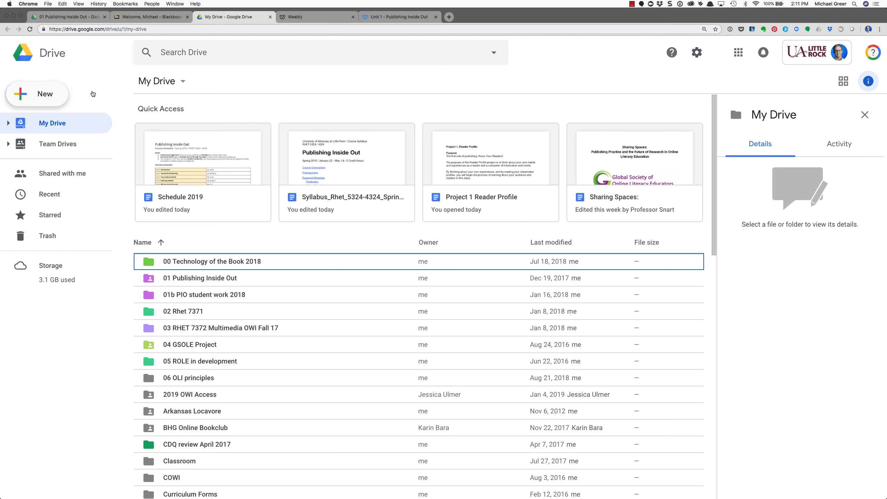
# - Create a folder in My Drive named with the student's last name followed by "Rhet 5324 2019"
pyautogui.click(41, 97)
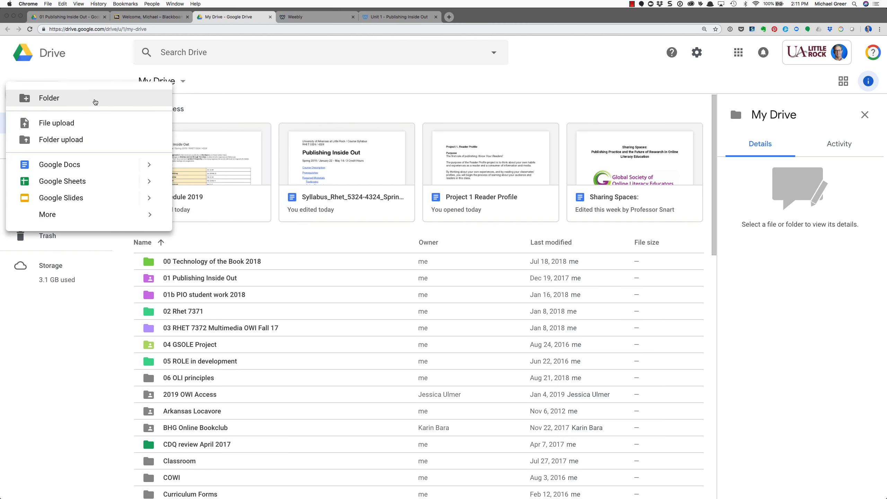
pyautogui.click(43, 76)
pyautogui.click(29, 97)
pyautogui.click(39, 99)
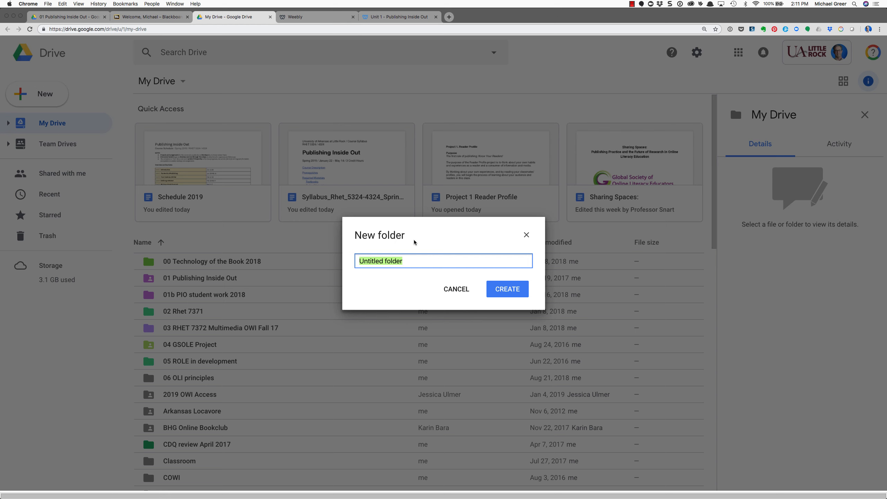
pyautogui.write('Greer Rhet 5324 2019')
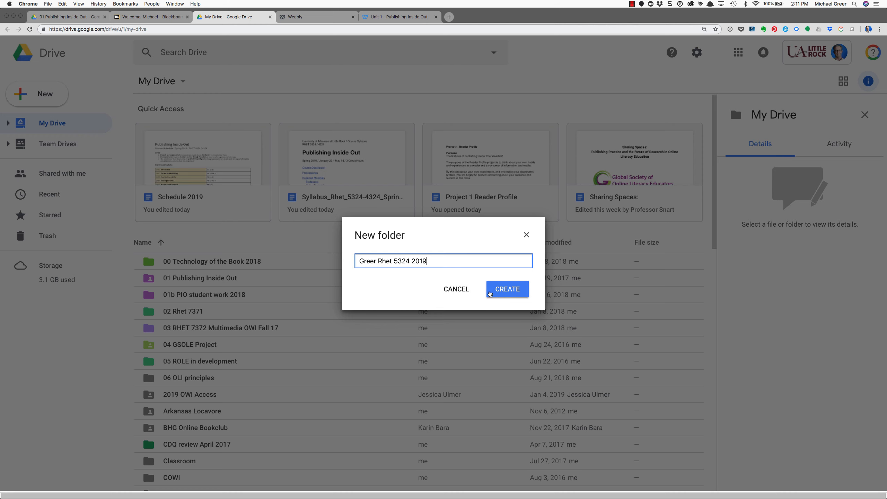
pyautogui.click(507, 289)
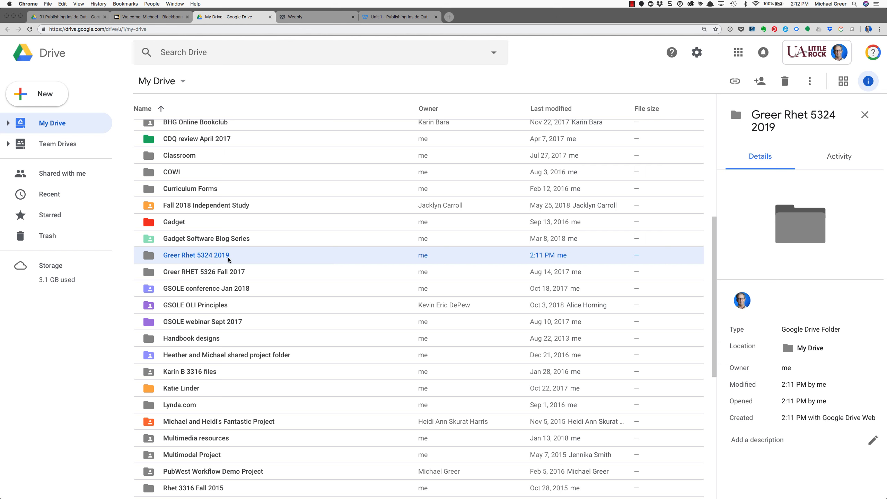
# - Change the color of the new Rhet 5324 2019 folder to light green
pyautogui.rightClick(149, 257)
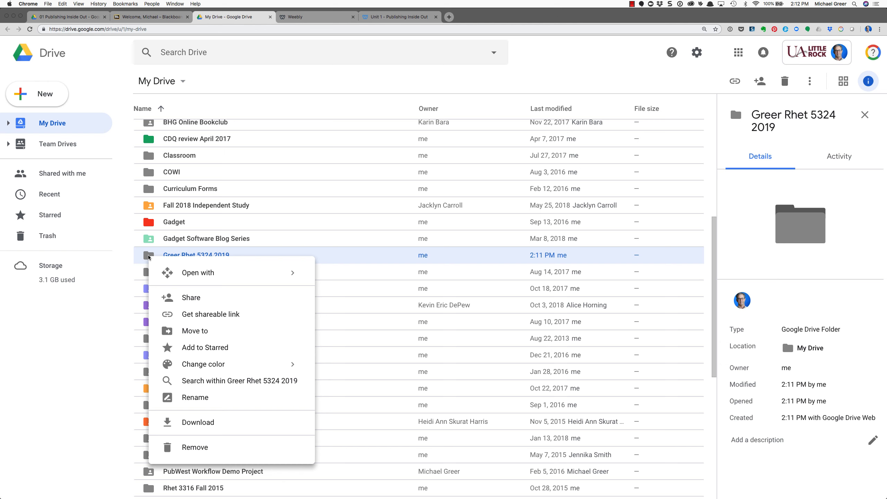
pyautogui.moveTo(229, 364)
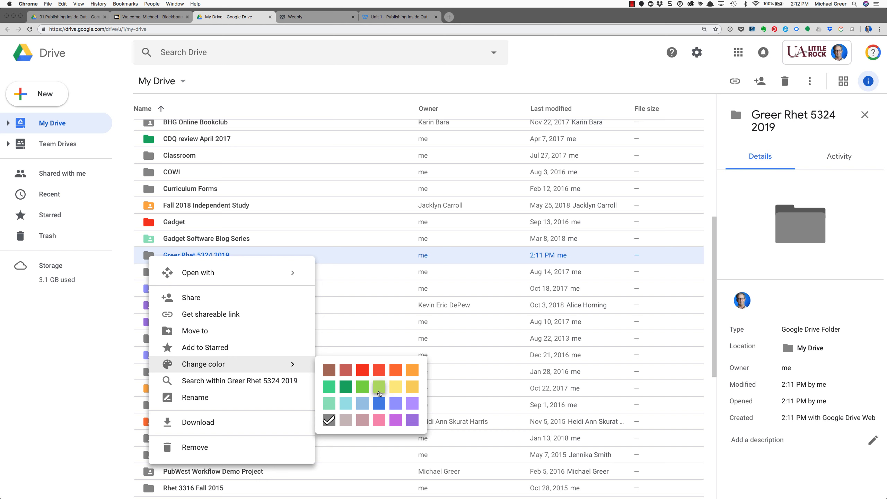
pyautogui.click(379, 391)
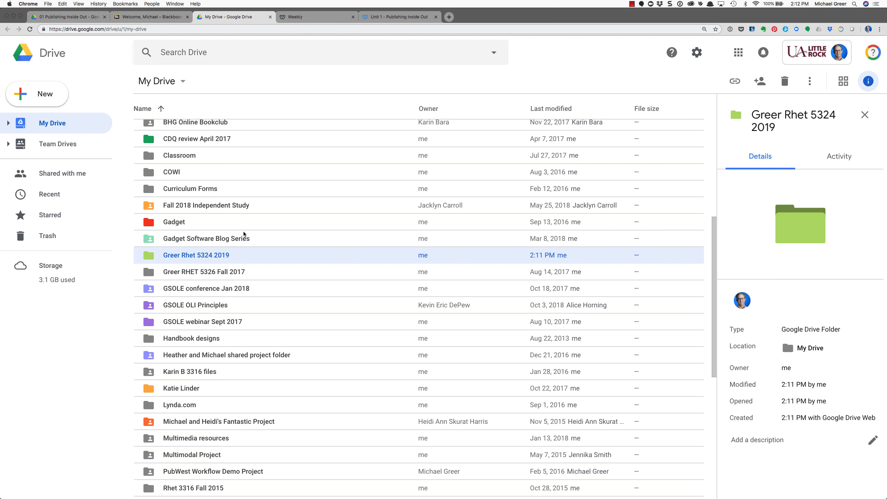
# - Start sharing the Rhet 5324 2019 folder and add the professor's university e-mail account as recipient
pyautogui.rightClick(218, 256)
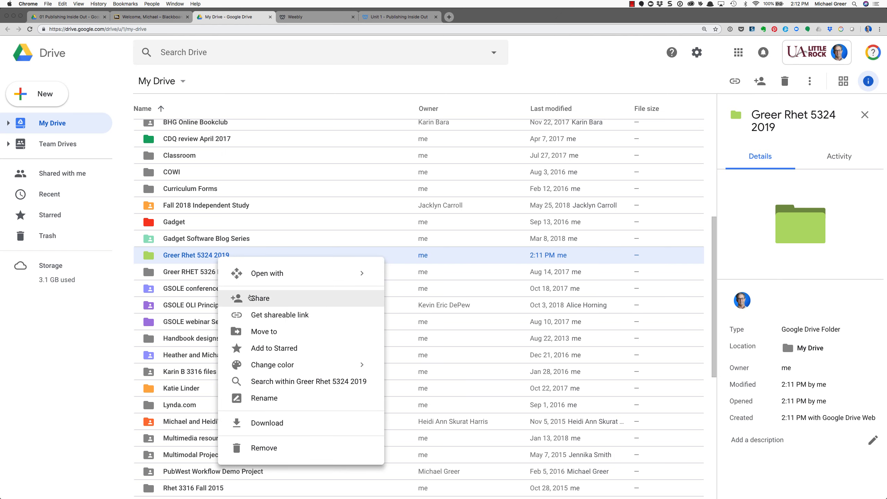
pyautogui.click(268, 300)
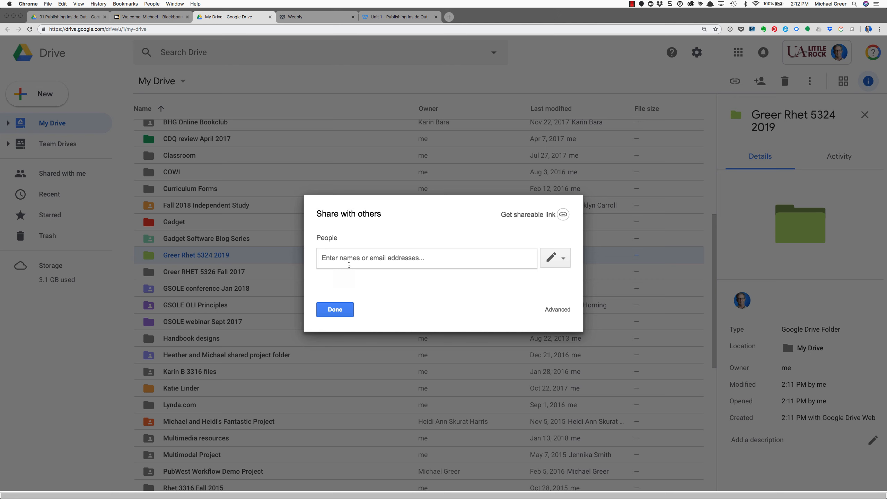
pyautogui.write('msg')
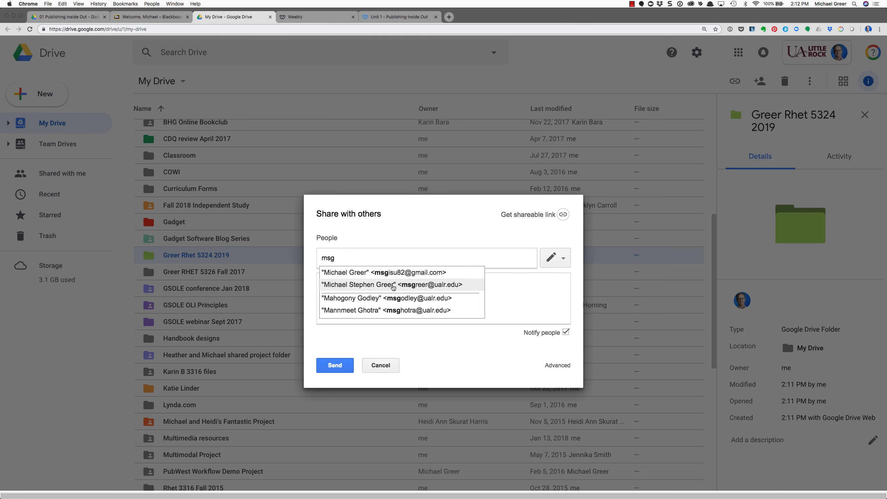
pyautogui.click(393, 285)
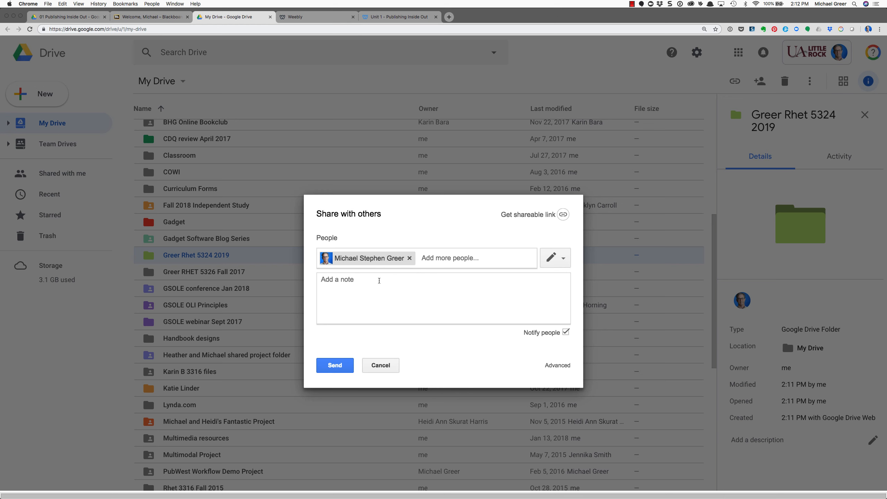
# - Add the note "Hi Prof G--Here is my shared folder." to the sharing invitation
pyautogui.click(379, 281)
pyautogui.write('Hi')
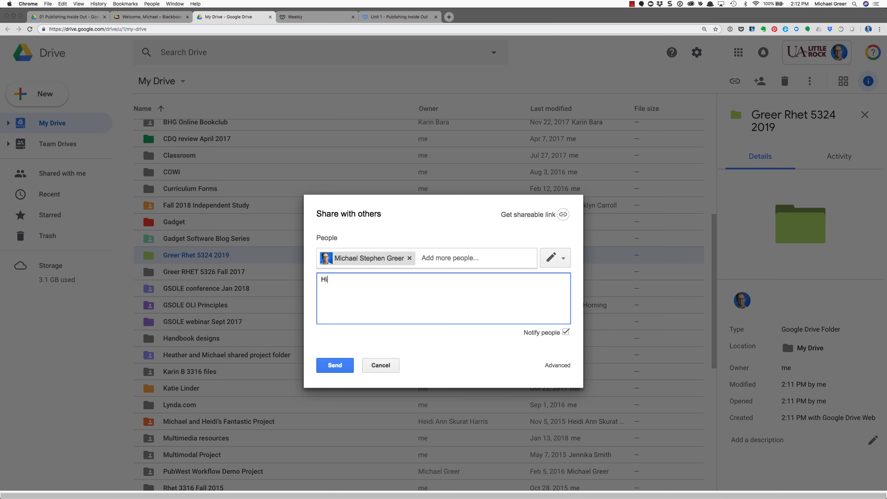
pyautogui.write(' Prof G--Herer i')
pyautogui.press('BackSpace')
pyautogui.press('BackSpace')
pyautogui.write('is my cah')
pyautogui.press('BackSpace')
pyautogui.press('BackSpace')
pyautogui.press('BackSpace')
pyautogui.write('shared folder.')
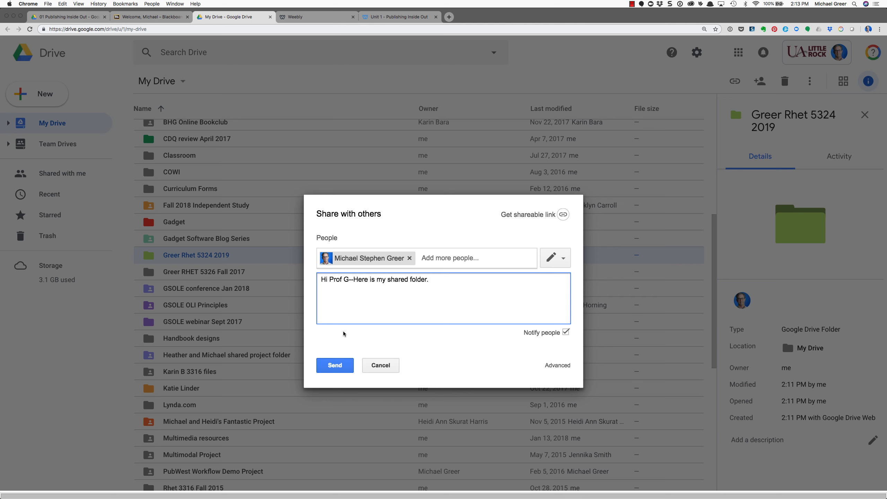
# - Set the recipient's permission to "Can organize, add, & edit" and send the sharing invitation
pyautogui.click(561, 260)
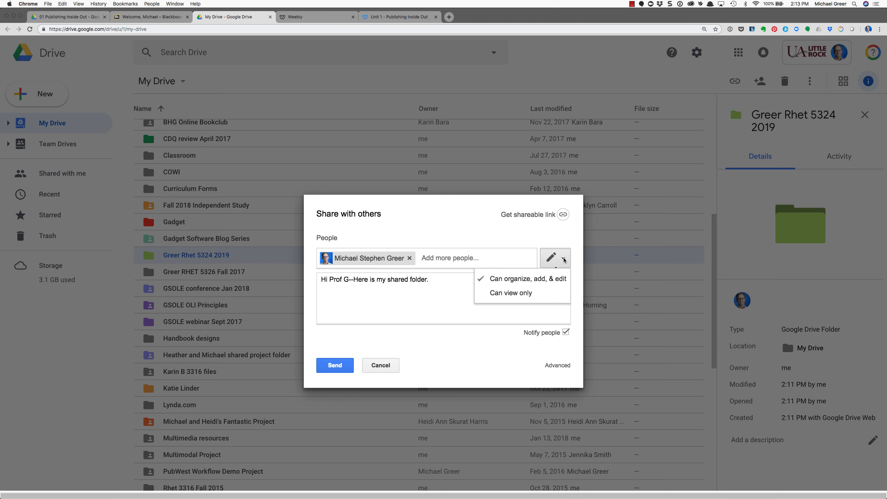
pyautogui.click(524, 297)
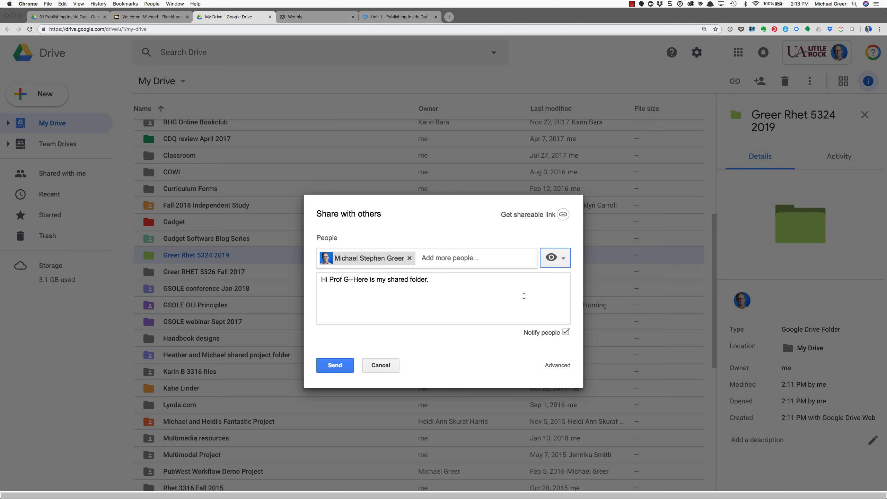
pyautogui.click(559, 259)
pyautogui.click(527, 279)
pyautogui.click(343, 367)
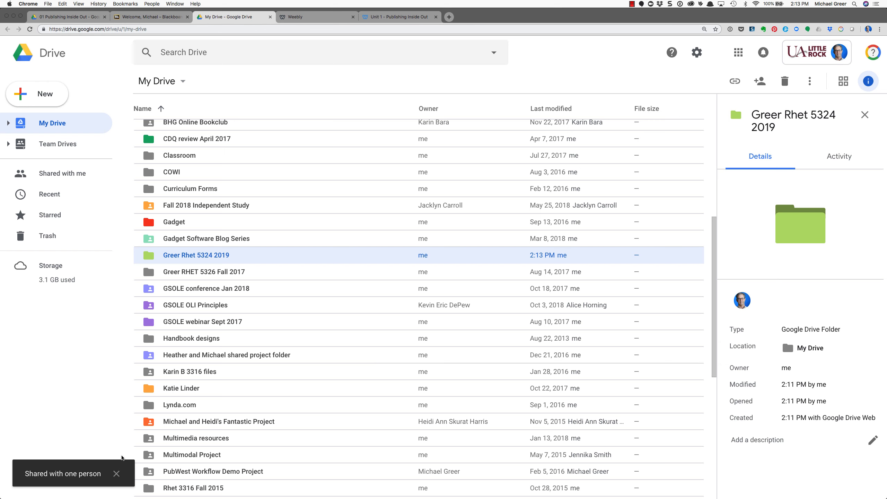
pyautogui.click(117, 475)
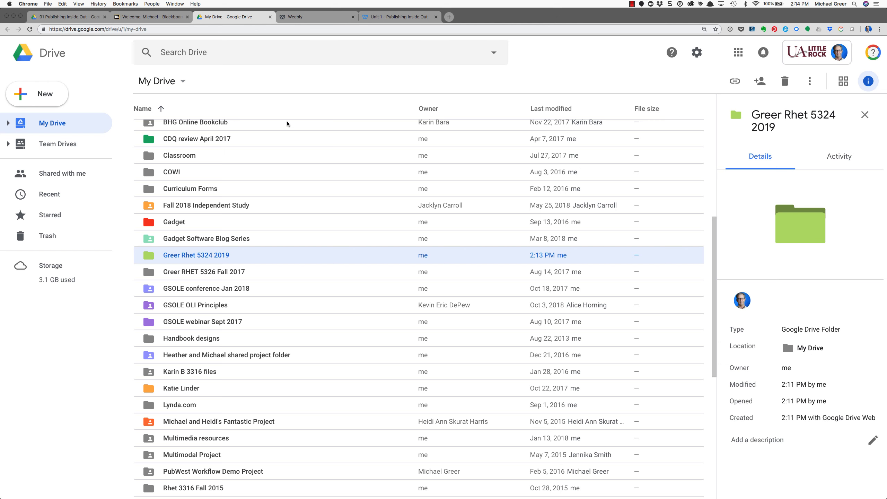
# - Create another folder in My Drive with the default name and open its sharing settings
pyautogui.click(33, 96)
pyautogui.click(35, 98)
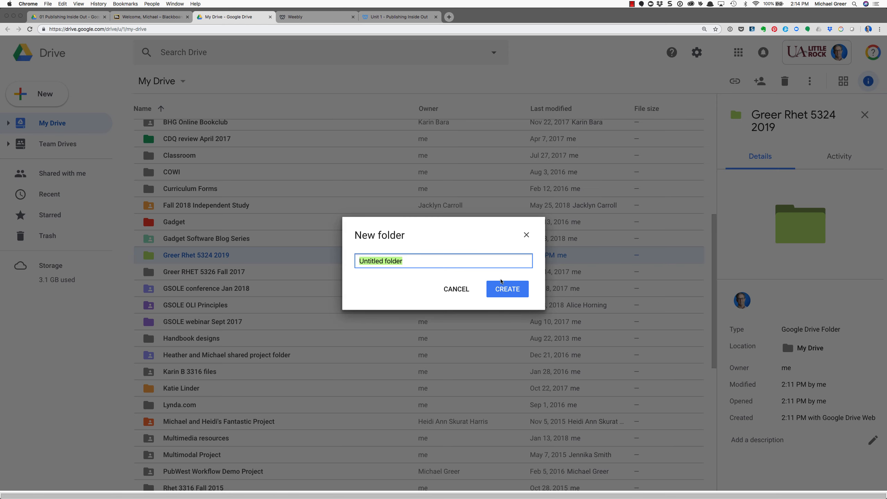
pyautogui.click(507, 289)
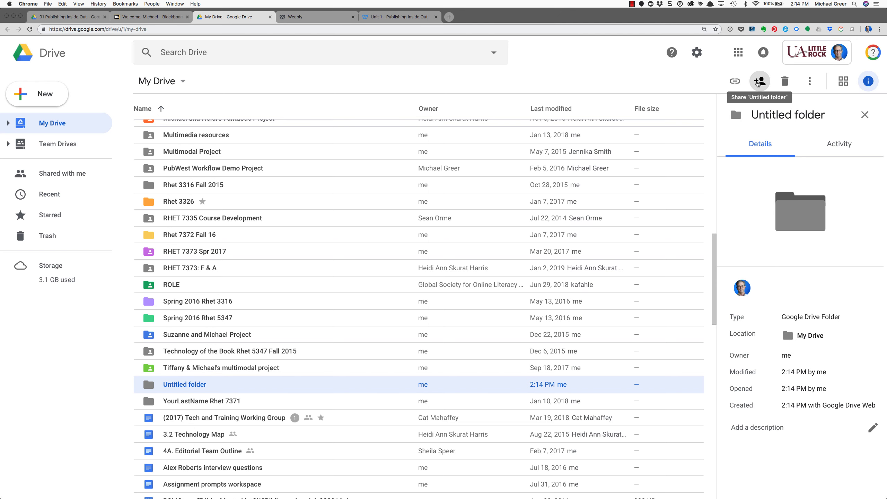
pyautogui.click(758, 82)
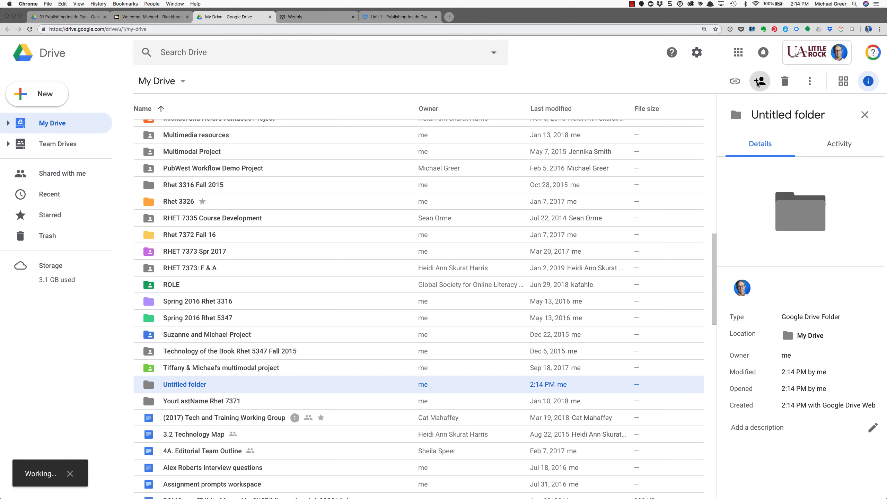